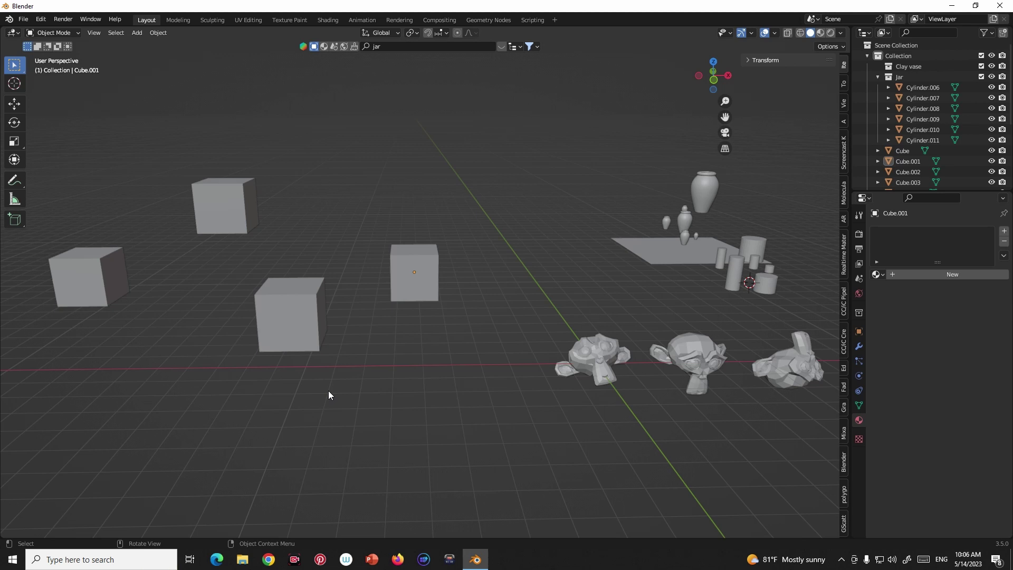
Enable the Object: Align Tools add-on in Preferences, found by searching 'align'.
{"action": "left_click", "coordinate": [46, 22]}
{"action": "left_click", "coordinate": [58, 168]}
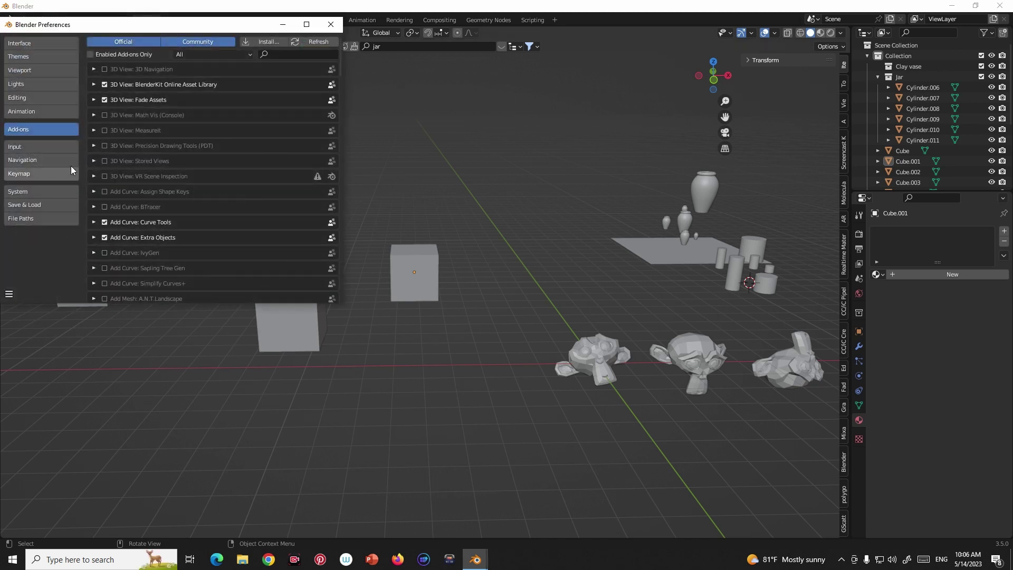
{"action": "left_click", "coordinate": [277, 54]}
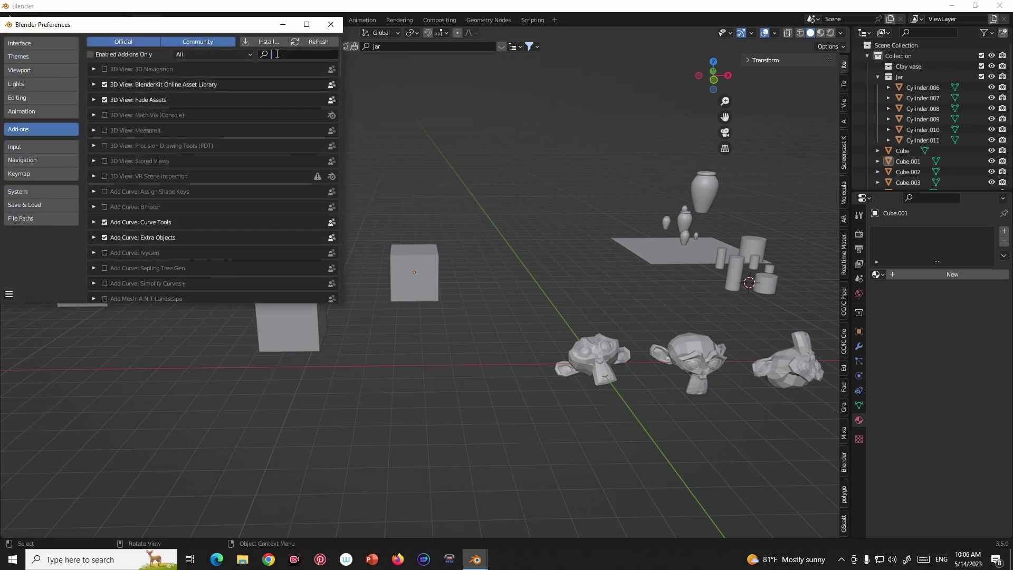
{"action": "type", "text": "al"}
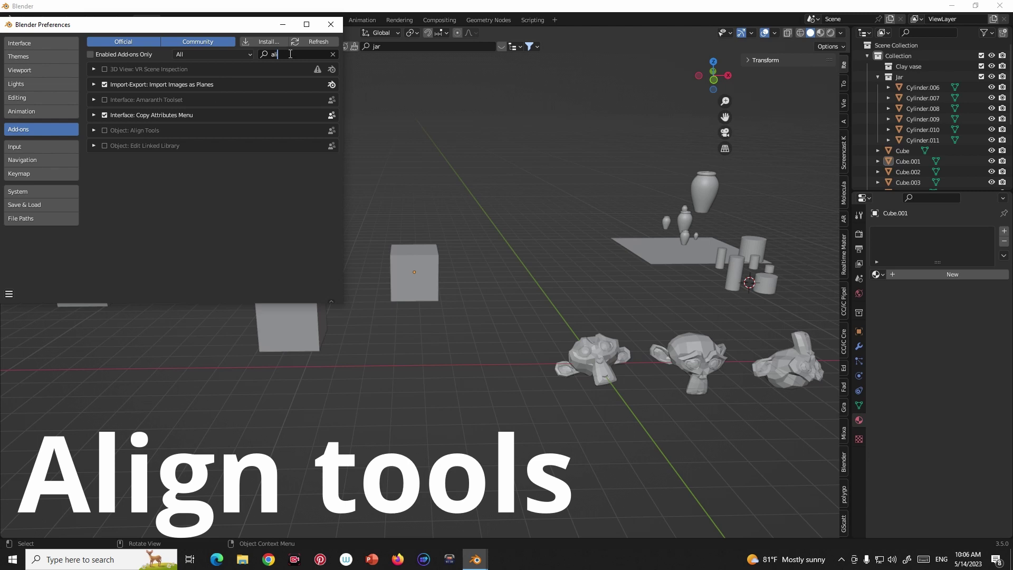
{"action": "type", "text": "g"}
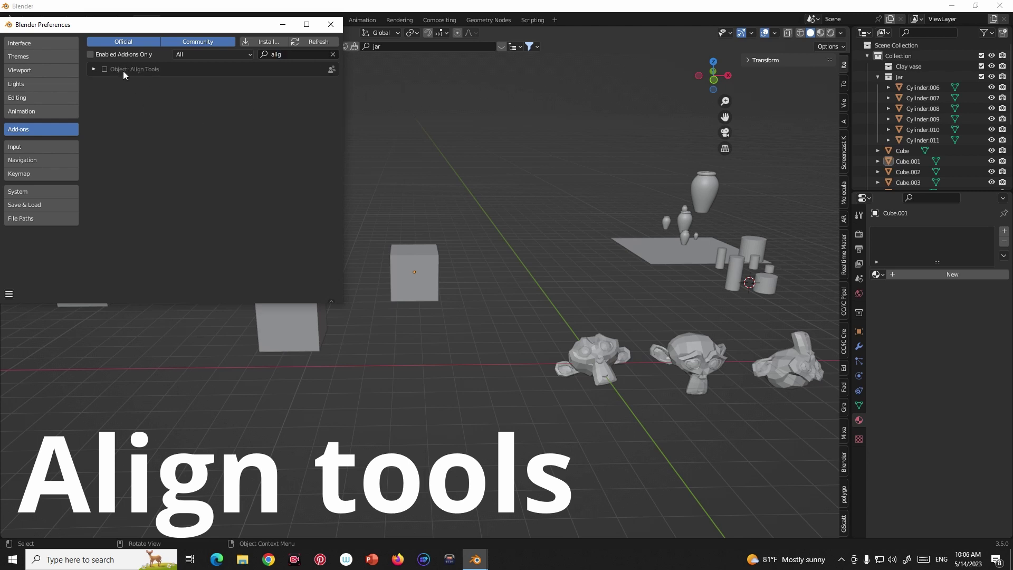
{"action": "left_click", "coordinate": [105, 69]}
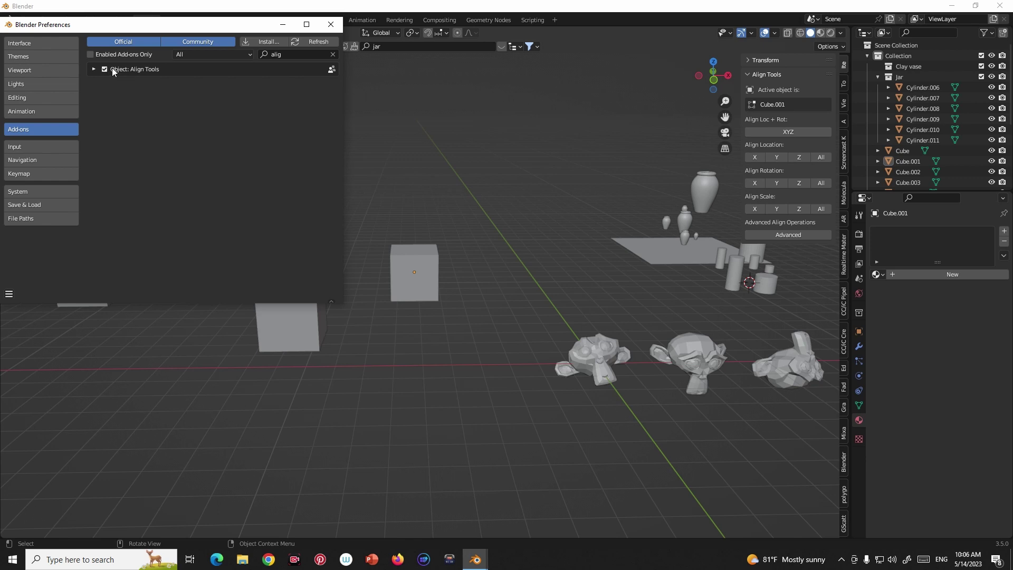
Save the preferences and close the Preferences window.
{"action": "left_click", "coordinate": [8, 294]}
{"action": "left_click", "coordinate": [39, 269]}
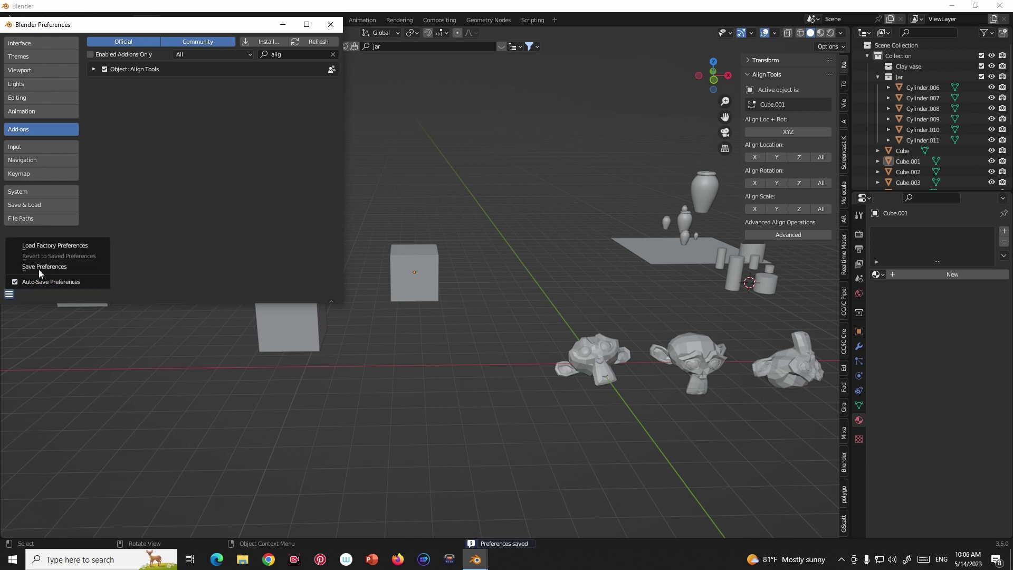
{"action": "left_click", "coordinate": [327, 28]}
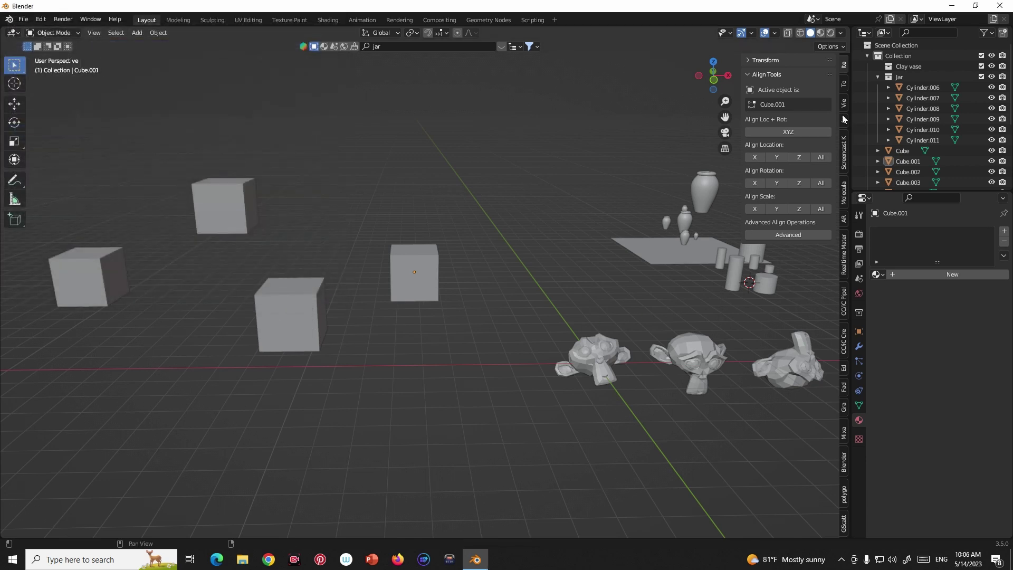
{"action": "left_click", "coordinate": [842, 83]}
{"action": "left_click", "coordinate": [844, 65]}
{"action": "left_click", "coordinate": [752, 75]}
{"action": "left_click", "coordinate": [749, 75]}
{"action": "mouse_move", "coordinate": [521, 229]}
{"action": "middle_mouse_down"}
{"action": "mouse_move", "coordinate": [451, 212]}
{"action": "mouse_move", "coordinate": [473, 229]}
{"action": "mouse_move", "coordinate": [519, 118]}
{"action": "middle_mouse_up"}
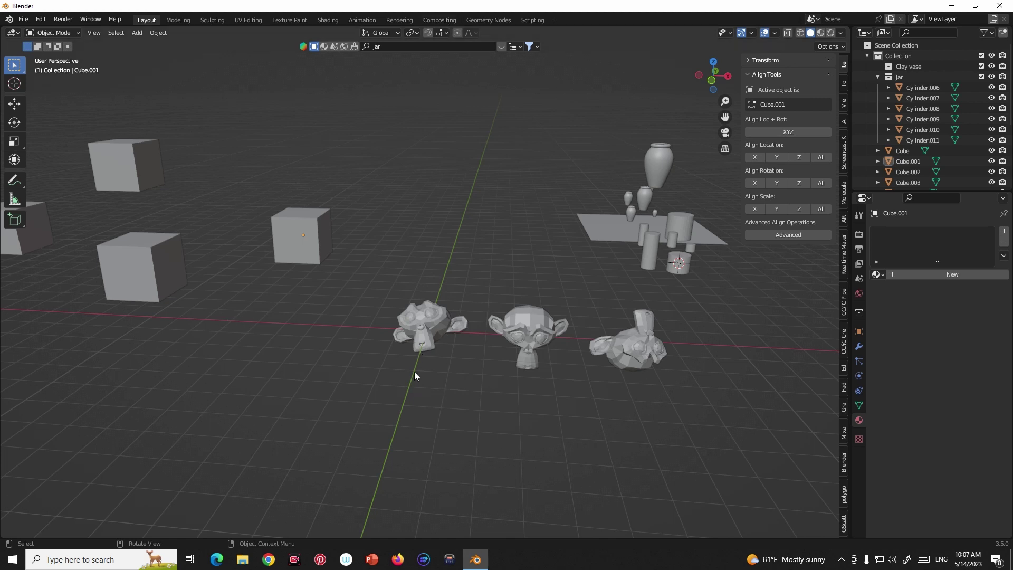
{"action": "middle_click_drag", "start_coordinate": [417, 372], "coordinate": [638, 339], "text": "shift"}
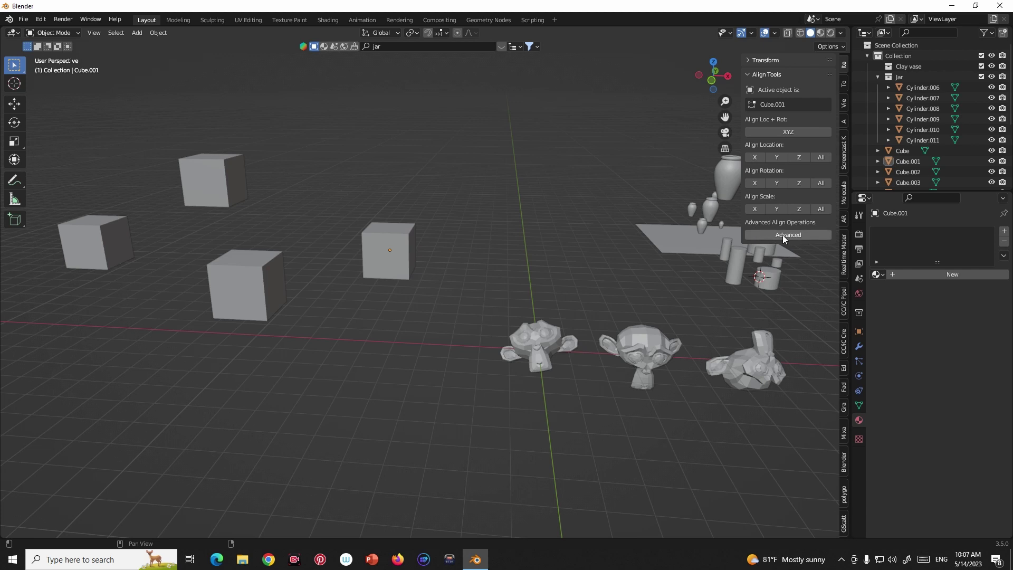
{"action": "mouse_move", "coordinate": [384, 280]}
{"action": "middle_mouse_down"}
{"action": "mouse_move", "coordinate": [521, 307]}
{"action": "mouse_move", "coordinate": [493, 292]}
{"action": "mouse_move", "coordinate": [449, 301]}
{"action": "mouse_move", "coordinate": [450, 291]}
{"action": "middle_mouse_up"}
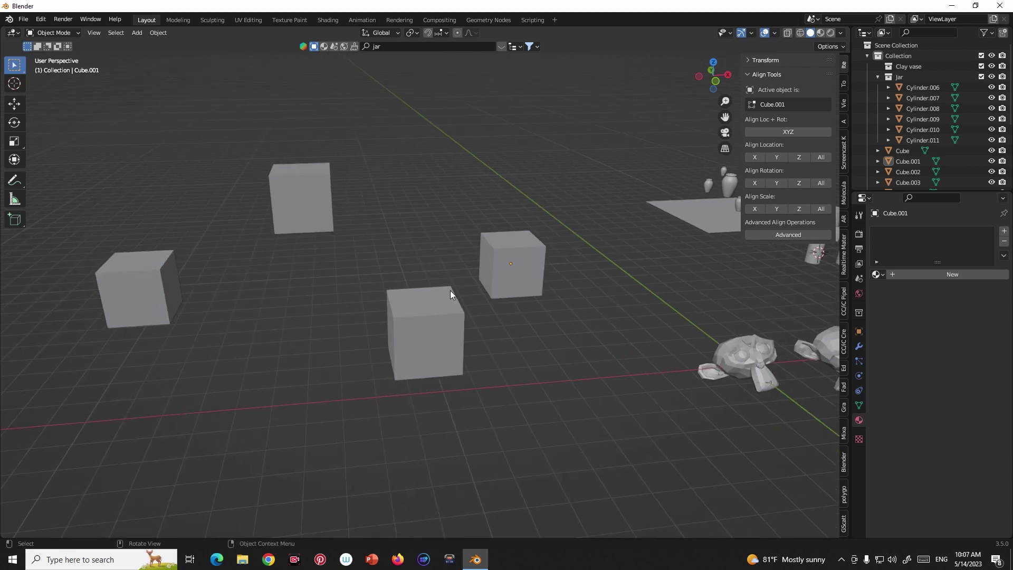
From the front view, raise Cube.001 along the Z axis.
{"action": "key", "text": "grave"}
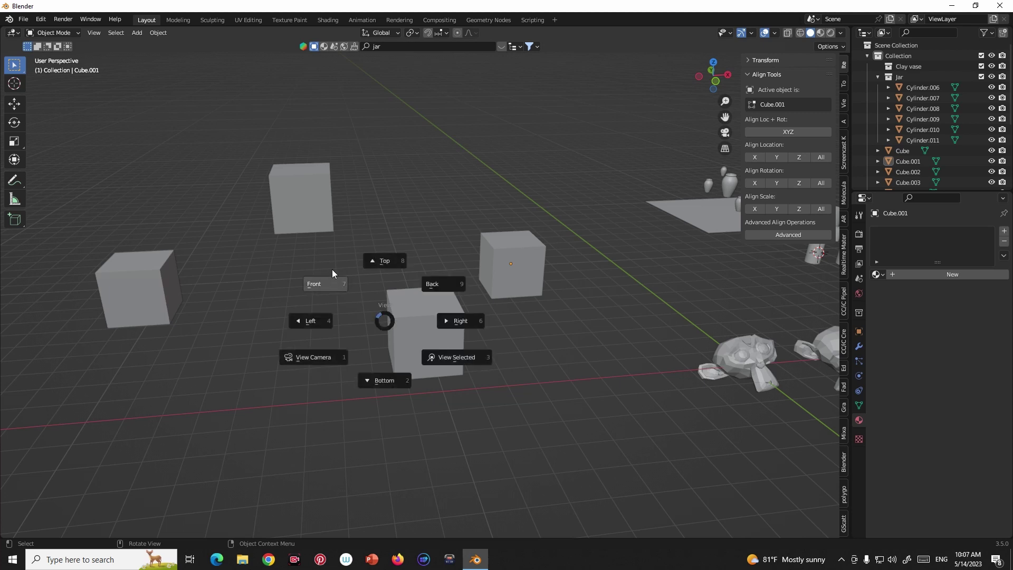
{"action": "left_click", "coordinate": [328, 269]}
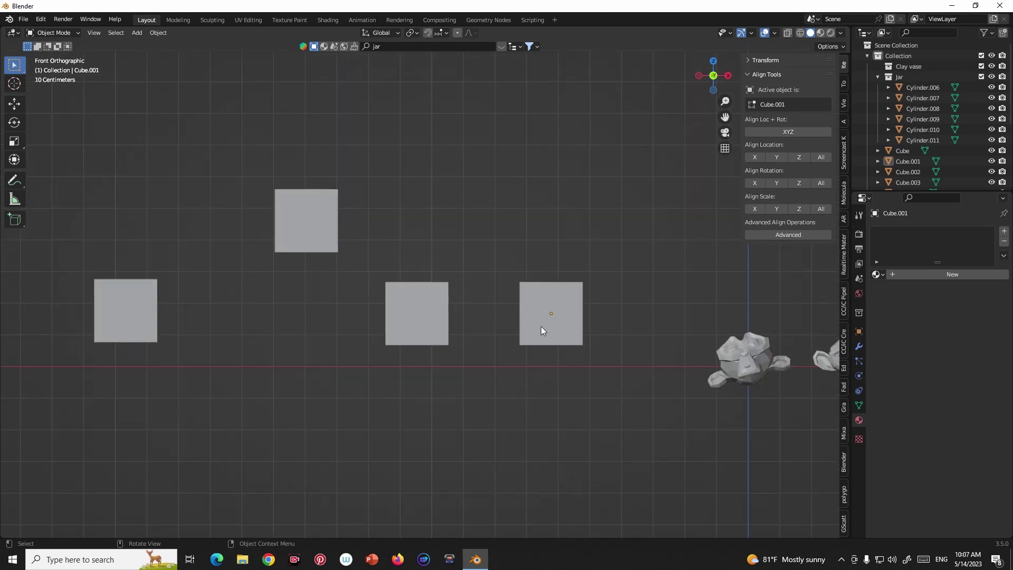
{"action": "middle_click_drag", "start_coordinate": [541, 326], "coordinate": [547, 332]}
{"action": "left_click", "coordinate": [528, 300]}
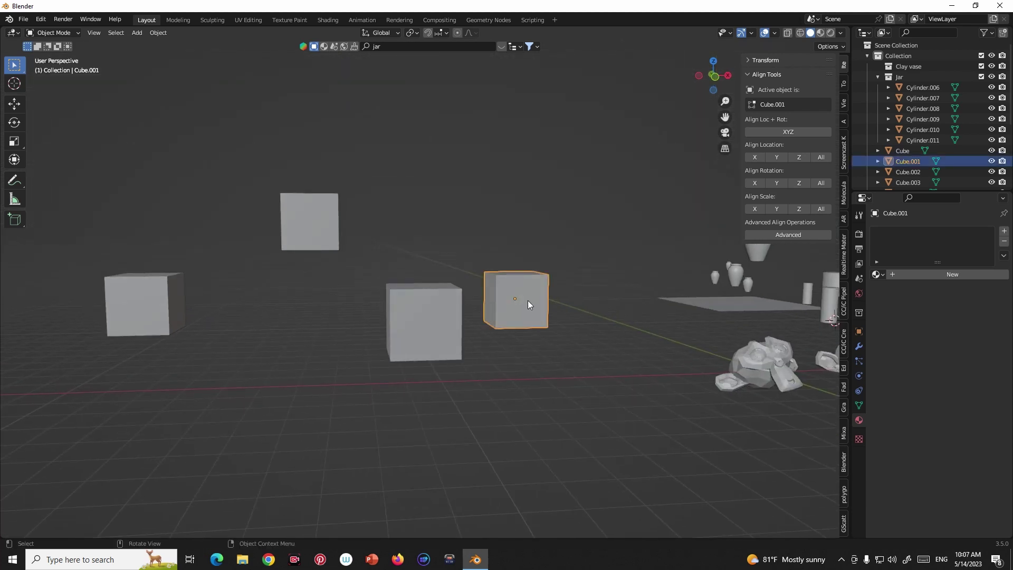
{"action": "key", "text": "g"}
{"action": "key", "text": "z"}
{"action": "left_click", "coordinate": [506, 243]}
Raise Cube.002 along the Z axis to a different height.
{"action": "mouse_move", "coordinate": [506, 243]}
{"action": "middle_mouse_down"}
{"action": "mouse_move", "coordinate": [408, 295]}
{"action": "mouse_move", "coordinate": [89, 353]}
{"action": "middle_mouse_up"}
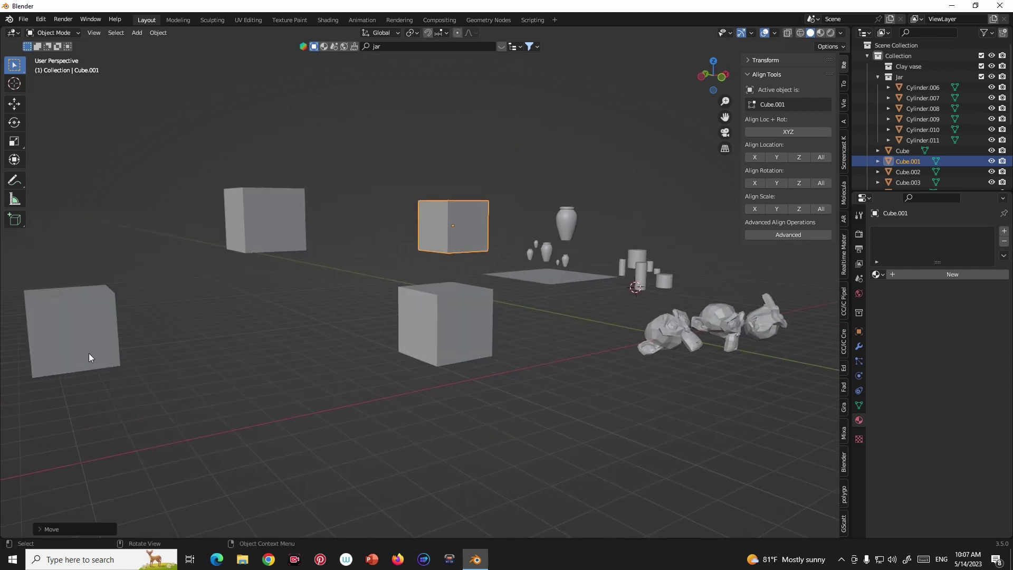
{"action": "left_click", "coordinate": [89, 357]}
{"action": "key", "text": "g"}
{"action": "key", "text": "z"}
{"action": "left_click", "coordinate": [158, 349]}
Zoom out and box-select all four cubes.
{"action": "mouse_move", "coordinate": [158, 348]}
{"action": "middle_mouse_down"}
{"action": "mouse_move", "coordinate": [234, 317]}
{"action": "mouse_move", "coordinate": [319, 332]}
{"action": "middle_mouse_up"}
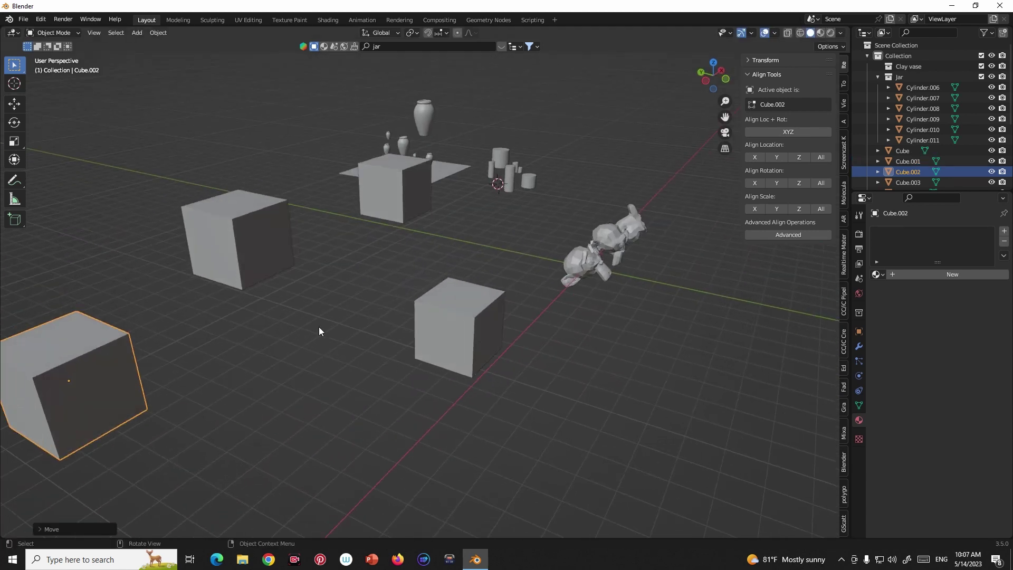
{"action": "scroll", "coordinate": [422, 275], "scroll_direction": "down", "scroll_amount": 2}
{"action": "mouse_move", "coordinate": [421, 275]}
{"action": "middle_mouse_down"}
{"action": "mouse_move", "coordinate": [354, 305]}
{"action": "mouse_move", "coordinate": [432, 234]}
{"action": "mouse_move", "coordinate": [416, 204]}
{"action": "middle_mouse_up"}
{"action": "mouse_move", "coordinate": [513, 162]}
{"action": "left_mouse_down"}
{"action": "mouse_move", "coordinate": [188, 348]}
{"action": "mouse_move", "coordinate": [164, 345]}
{"action": "left_mouse_up"}
Make the front cube active and align the selected cubes' Z location to it.
{"action": "middle_click_drag", "start_coordinate": [411, 361], "coordinate": [367, 357], "text": "shift"}
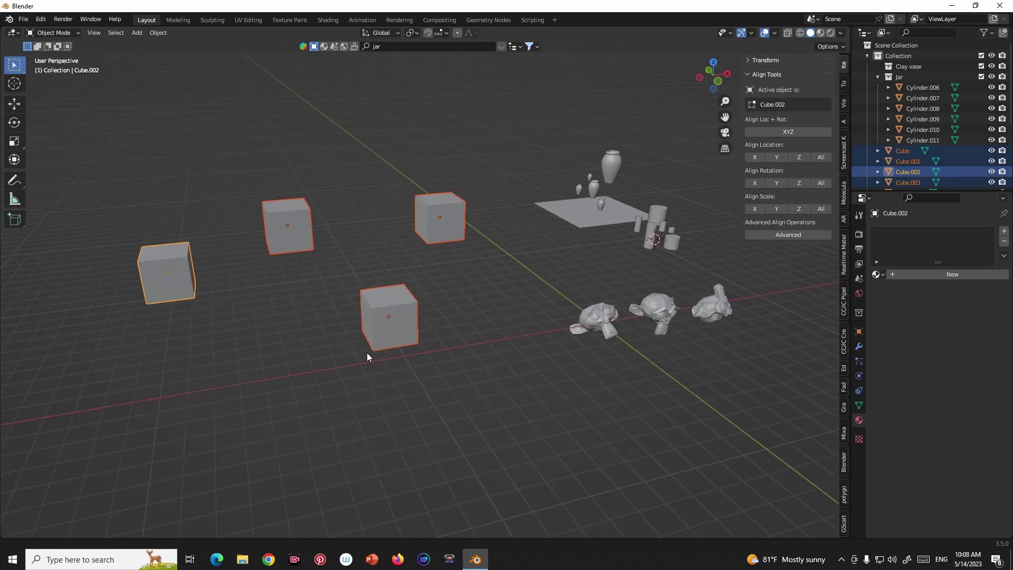
{"action": "left_click", "coordinate": [406, 308], "text": "shift"}
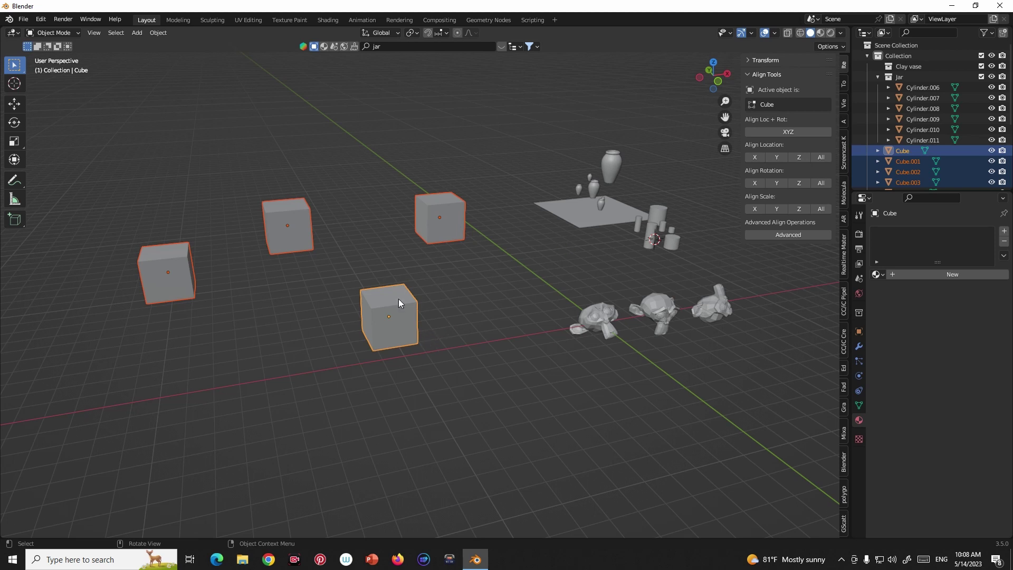
{"action": "middle_click_drag", "start_coordinate": [398, 298], "coordinate": [498, 265], "text": "shift"}
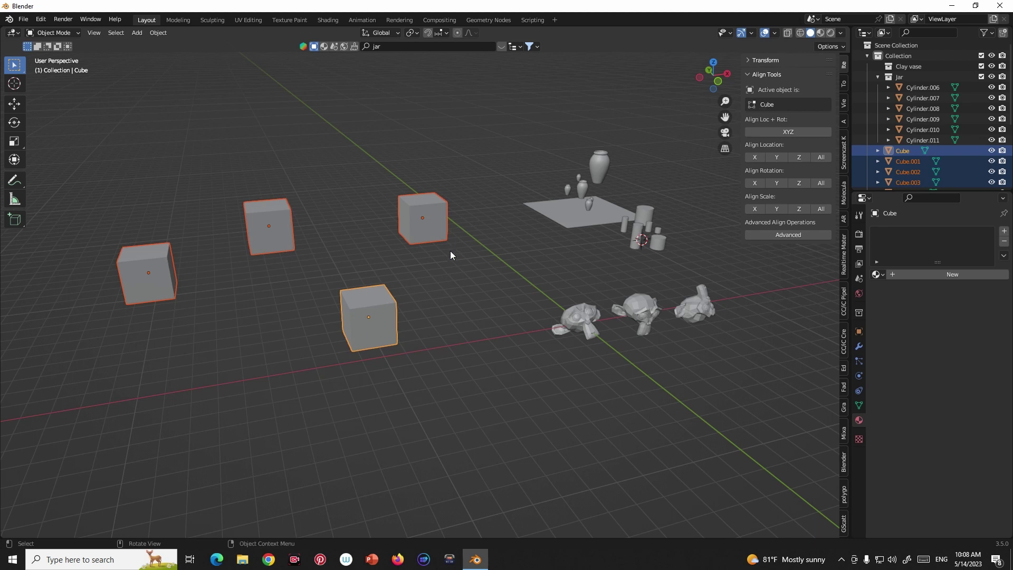
{"action": "left_click", "coordinate": [425, 222], "text": "shift"}
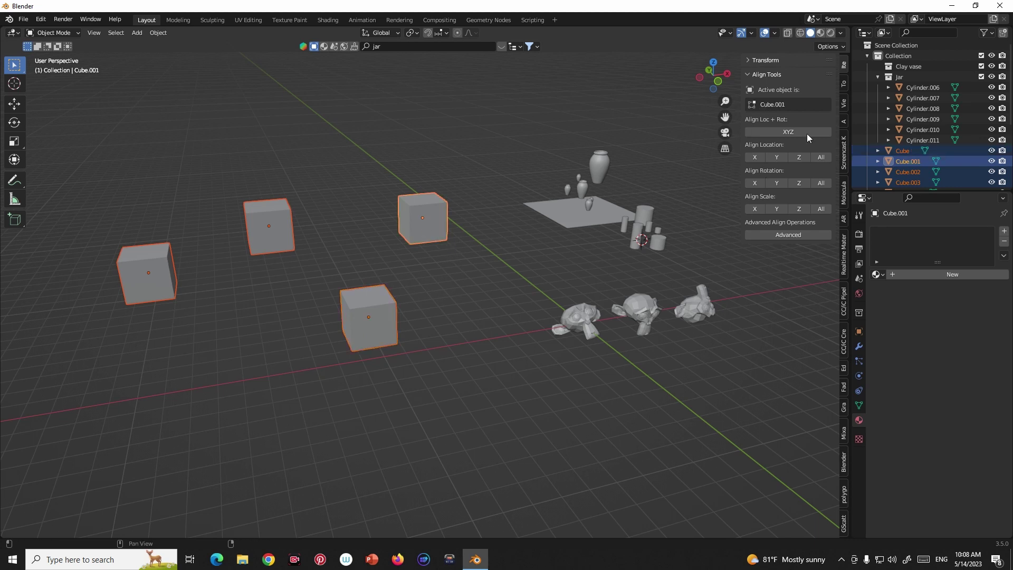
{"action": "left_click", "coordinate": [379, 310], "text": "shift"}
{"action": "mouse_move", "coordinate": [379, 311]}
{"action": "middle_mouse_down"}
{"action": "mouse_move", "coordinate": [454, 321]}
{"action": "mouse_move", "coordinate": [426, 294]}
{"action": "mouse_move", "coordinate": [446, 294]}
{"action": "mouse_move", "coordinate": [407, 288]}
{"action": "middle_mouse_up"}
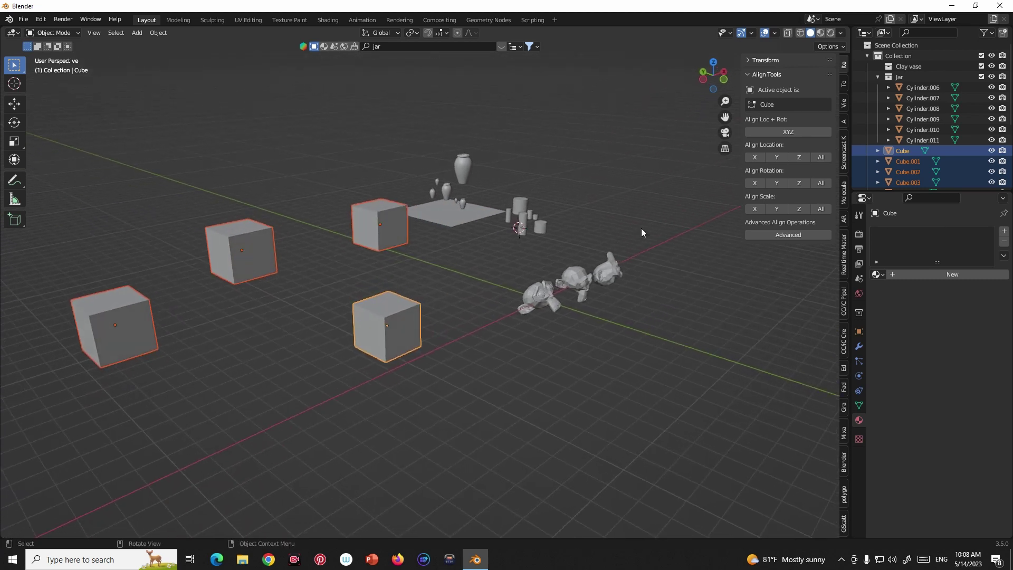
{"action": "left_click", "coordinate": [799, 157]}
{"action": "middle_click_drag", "start_coordinate": [622, 227], "coordinate": [579, 216]}
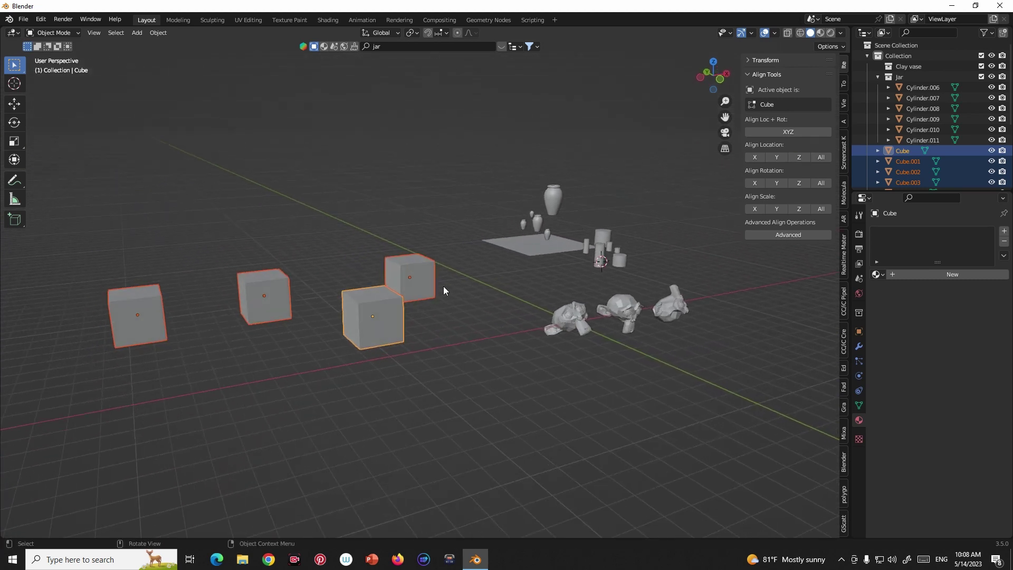
In front view, undo and re-align all four cubes to the active cube's height.
{"action": "key", "text": "grave"}
{"action": "left_click", "coordinate": [329, 202]}
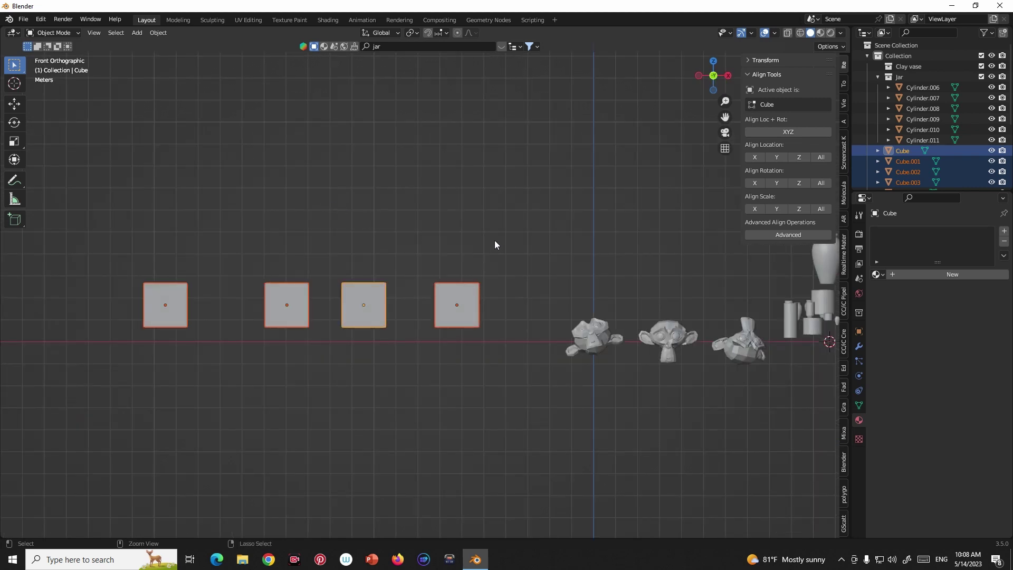
{"action": "key", "text": "ctrl+z"}
{"action": "key", "text": "ctrl+z"}
{"action": "left_click", "coordinate": [805, 159]}
{"action": "mouse_move", "coordinate": [317, 279]}
{"action": "middle_mouse_down"}
{"action": "mouse_move", "coordinate": [411, 309]}
{"action": "mouse_move", "coordinate": [448, 339]}
{"action": "middle_mouse_up"}
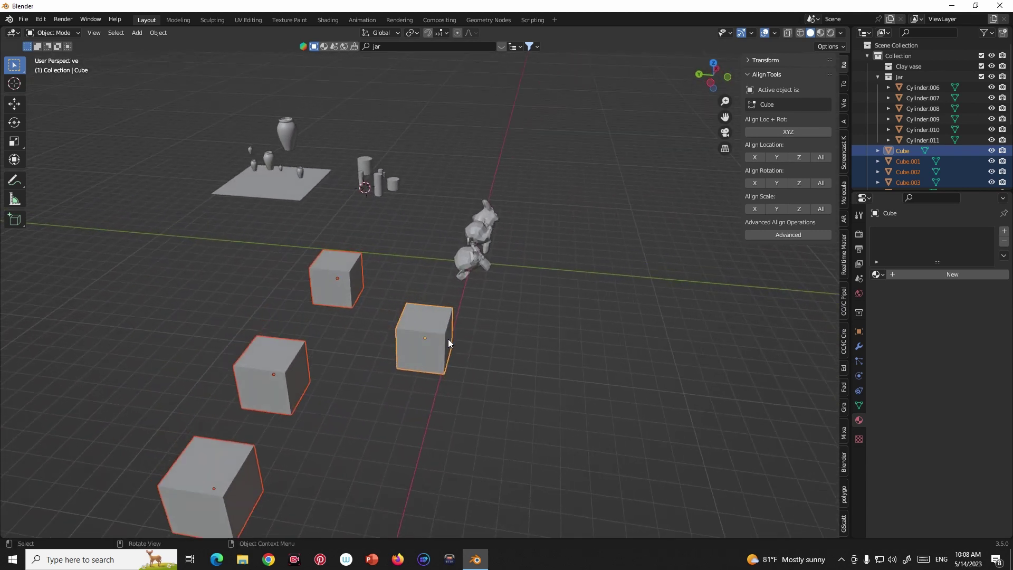
From the top view, align the cubes' Y location to the active cube.
{"action": "key", "text": "grave"}
{"action": "key", "text": "KP_7"}
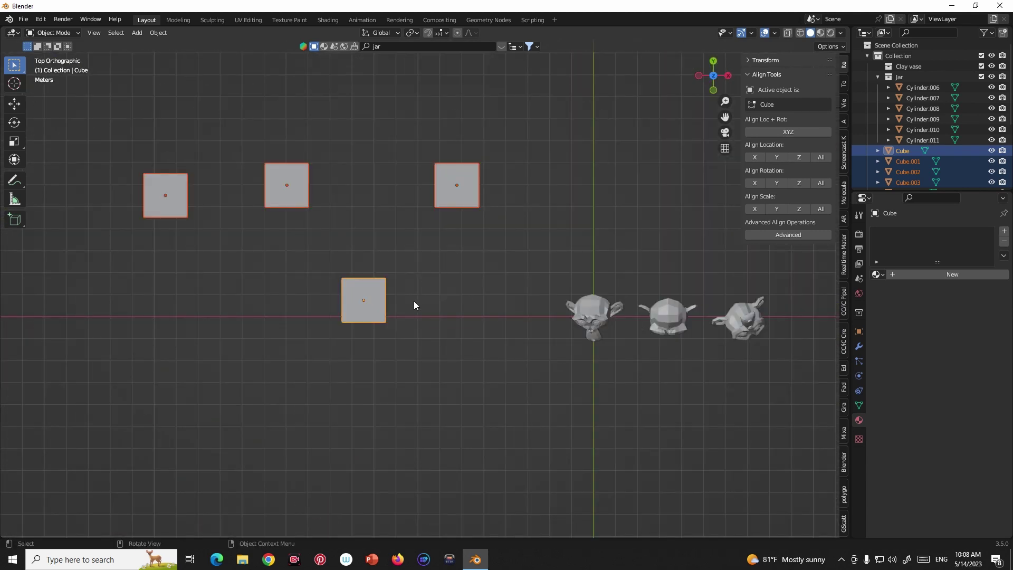
{"action": "middle_click_drag", "start_coordinate": [414, 301], "coordinate": [417, 395], "text": "shift"}
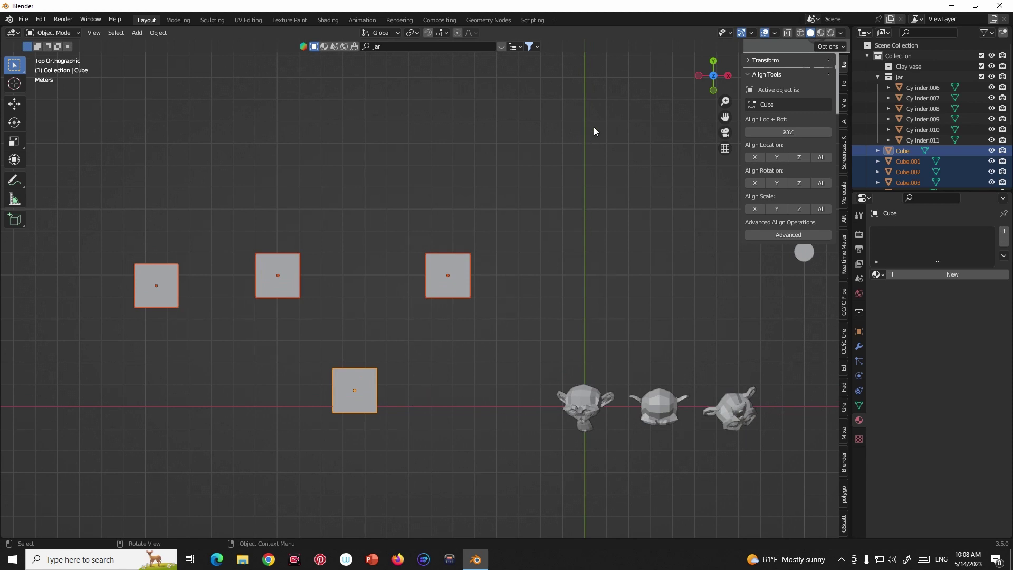
{"action": "left_click", "coordinate": [779, 159]}
{"action": "mouse_move", "coordinate": [320, 403]}
{"action": "middle_mouse_down"}
{"action": "mouse_move", "coordinate": [341, 400]}
{"action": "mouse_move", "coordinate": [350, 314]}
{"action": "mouse_move", "coordinate": [338, 305]}
{"action": "mouse_move", "coordinate": [225, 303]}
{"action": "mouse_move", "coordinate": [306, 300]}
{"action": "mouse_move", "coordinate": [453, 343]}
{"action": "mouse_move", "coordinate": [321, 338]}
{"action": "middle_mouse_up"}
{"action": "scroll", "coordinate": [369, 317], "scroll_direction": "up", "scroll_amount": 3}
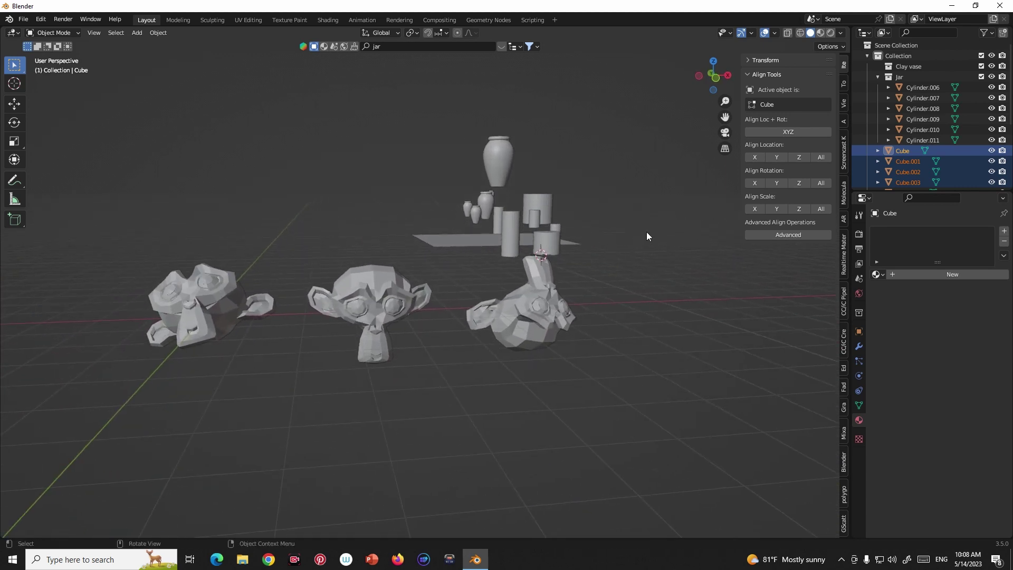
Select the right, left, then middle monkey head and align all rotations to the middle one.
{"action": "middle_click_drag", "start_coordinate": [421, 300], "coordinate": [429, 278]}
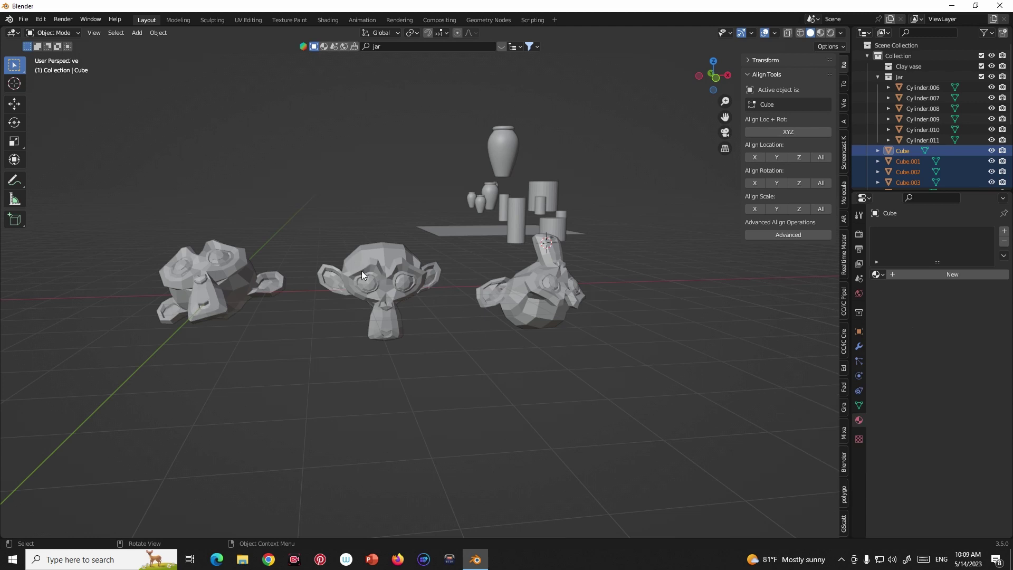
{"action": "left_click", "coordinate": [509, 303]}
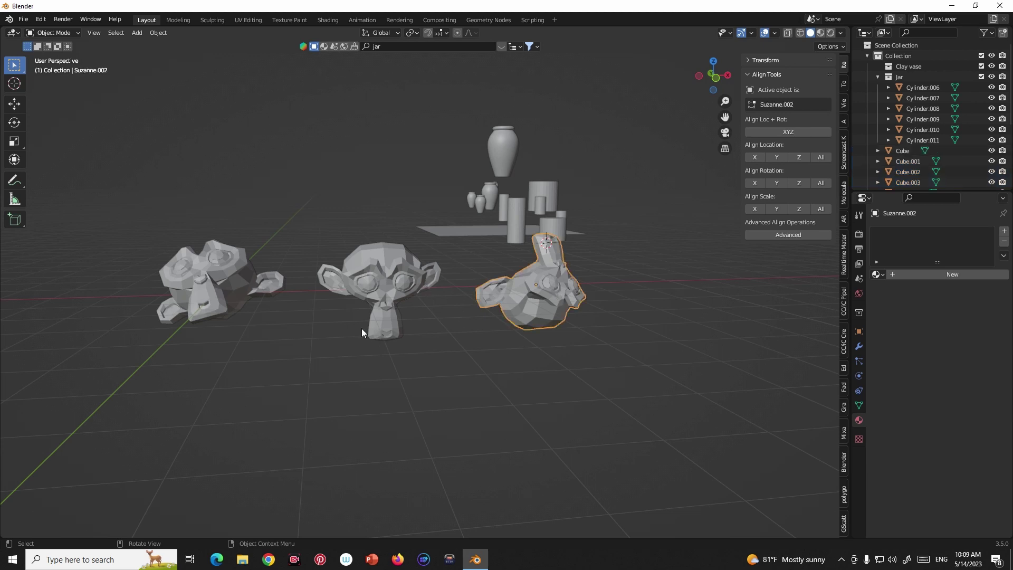
{"action": "left_click", "coordinate": [213, 287], "text": "shift"}
{"action": "left_click", "coordinate": [367, 269], "text": "shift"}
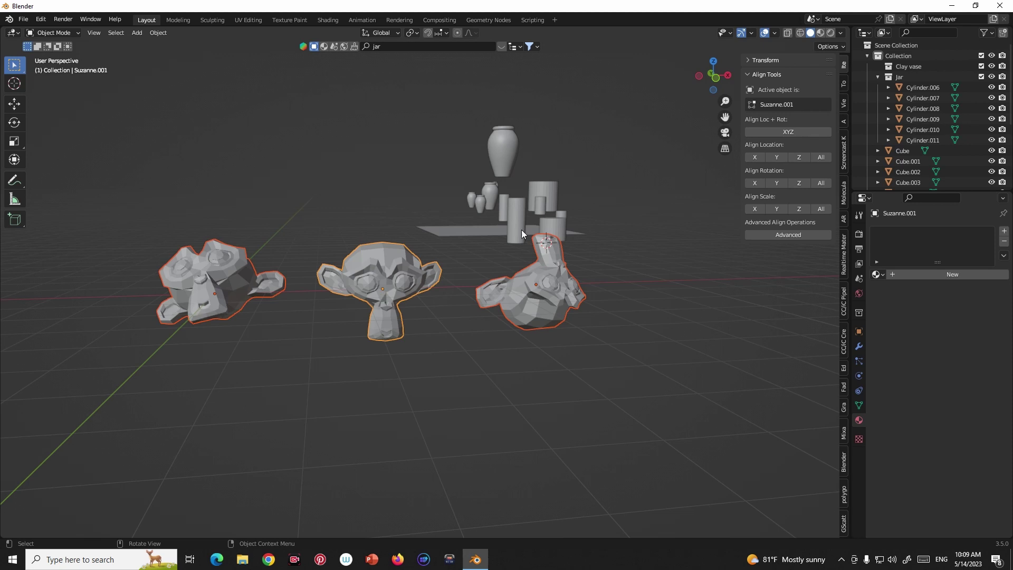
{"action": "left_click", "coordinate": [818, 183]}
{"action": "mouse_move", "coordinate": [465, 294]}
{"action": "middle_mouse_down"}
{"action": "mouse_move", "coordinate": [412, 300]}
{"action": "mouse_move", "coordinate": [462, 307]}
{"action": "middle_mouse_up"}
{"action": "mouse_move", "coordinate": [538, 295]}
{"action": "middle_mouse_down"}
{"action": "mouse_move", "coordinate": [437, 295]}
{"action": "mouse_move", "coordinate": [584, 287]}
{"action": "mouse_move", "coordinate": [263, 283]}
{"action": "mouse_move", "coordinate": [366, 352]}
{"action": "middle_mouse_up"}
{"action": "scroll", "coordinate": [418, 344], "scroll_direction": "up", "scroll_amount": 2}
Select the cylinders with the small one active and match their scale to it.
{"action": "scroll", "coordinate": [469, 341], "scroll_direction": "up", "scroll_amount": 2}
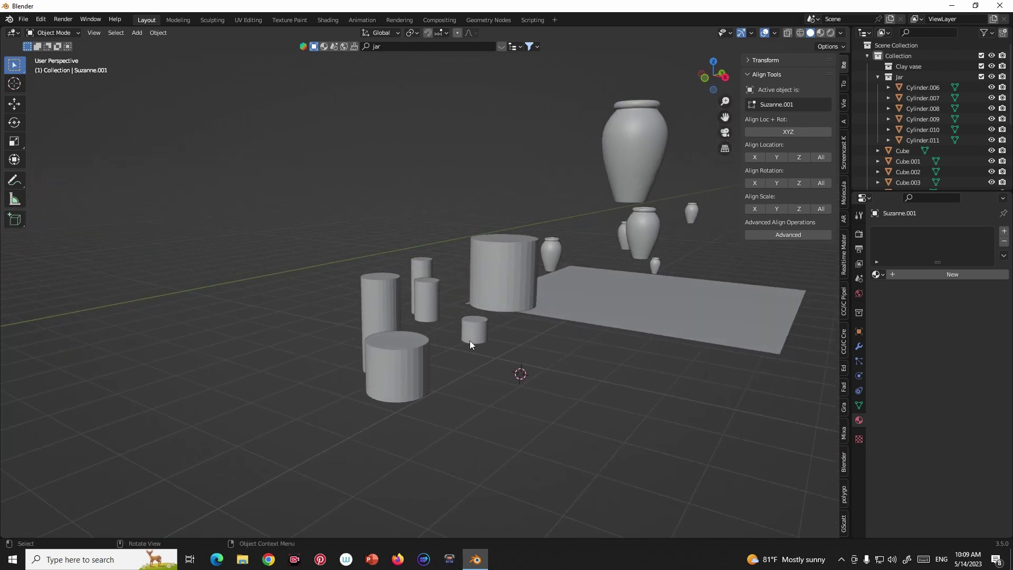
{"action": "scroll", "coordinate": [450, 324], "scroll_direction": "up", "scroll_amount": 2}
{"action": "scroll", "coordinate": [428, 312], "scroll_direction": "up", "scroll_amount": 2}
{"action": "mouse_move", "coordinate": [428, 311]}
{"action": "middle_mouse_down"}
{"action": "mouse_move", "coordinate": [464, 315]}
{"action": "mouse_move", "coordinate": [624, 230]}
{"action": "mouse_move", "coordinate": [533, 258]}
{"action": "mouse_move", "coordinate": [496, 243]}
{"action": "middle_mouse_up"}
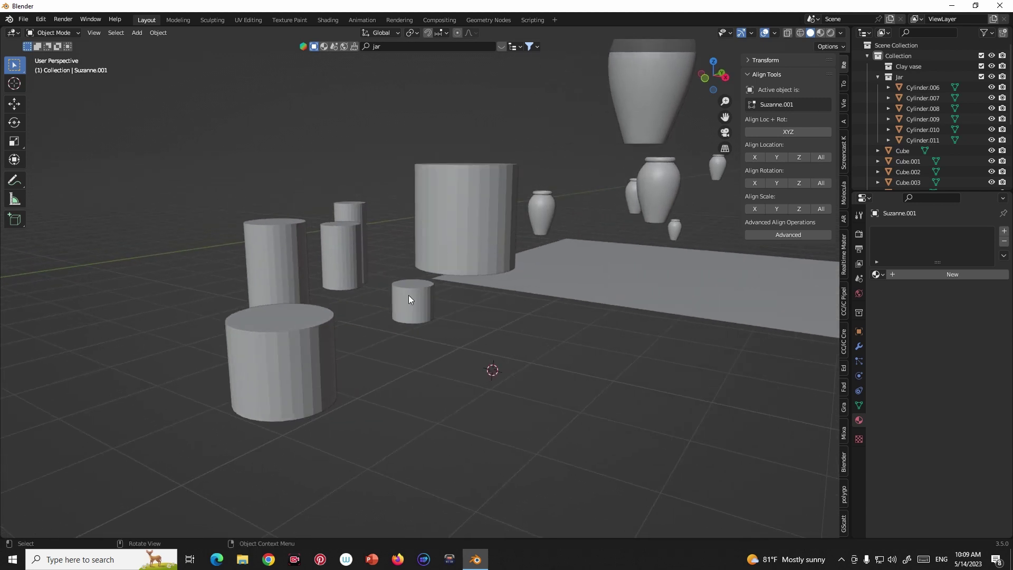
{"action": "mouse_move", "coordinate": [409, 297]}
{"action": "middle_mouse_down"}
{"action": "mouse_move", "coordinate": [445, 273]}
{"action": "mouse_move", "coordinate": [408, 276]}
{"action": "middle_mouse_up"}
{"action": "left_click", "coordinate": [460, 294]}
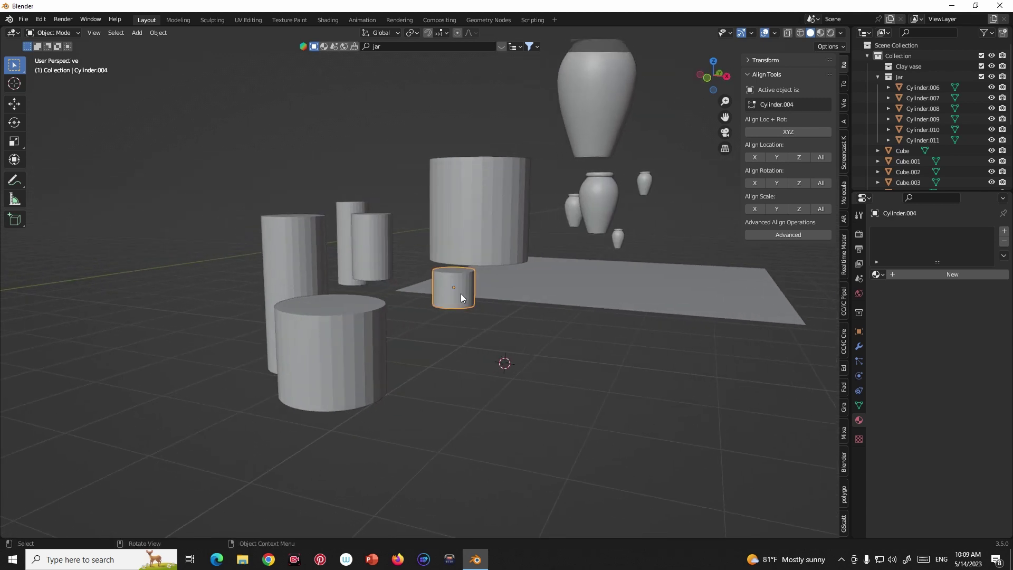
{"action": "mouse_move", "coordinate": [460, 294]}
{"action": "middle_mouse_down"}
{"action": "mouse_move", "coordinate": [444, 289]}
{"action": "mouse_move", "coordinate": [454, 248]}
{"action": "middle_mouse_up"}
{"action": "left_click", "coordinate": [456, 229], "text": "shift"}
{"action": "left_click", "coordinate": [351, 241], "text": "shift"}
{"action": "left_click", "coordinate": [318, 245], "text": "shift"}
{"action": "left_click", "coordinate": [265, 291], "text": "shift"}
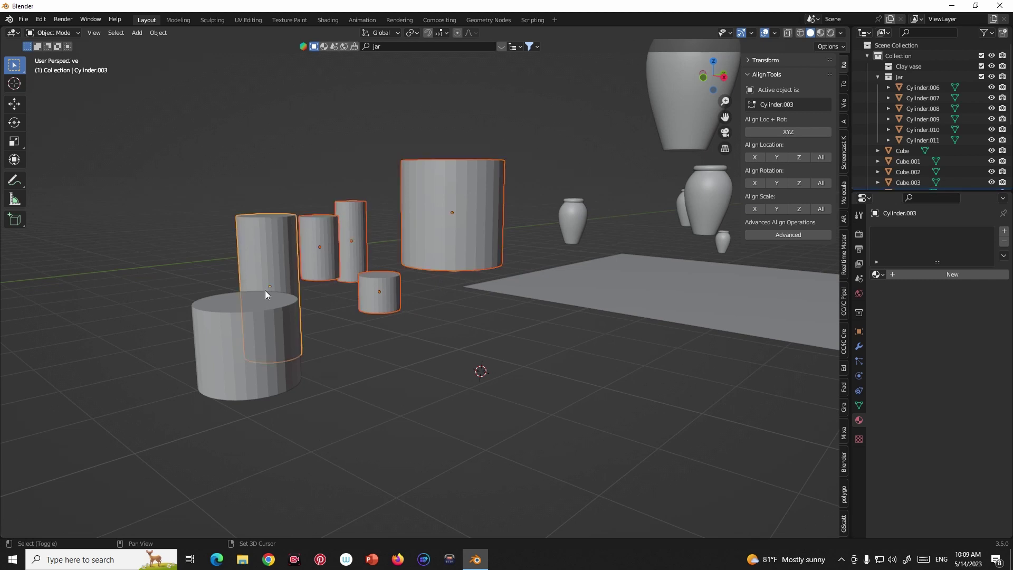
{"action": "left_click", "coordinate": [262, 308], "text": "shift"}
{"action": "left_click", "coordinate": [382, 300], "text": "shift"}
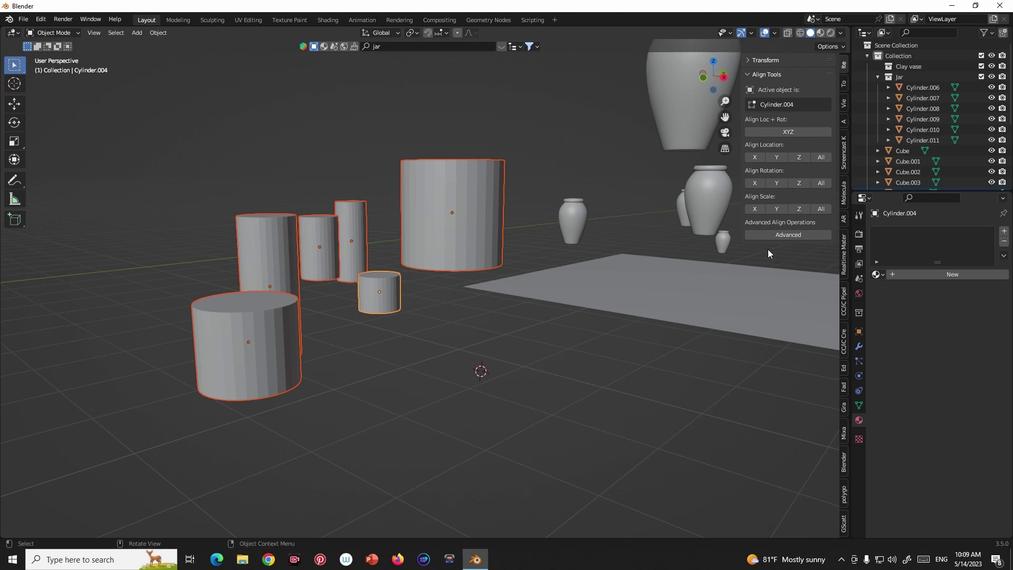
{"action": "left_click", "coordinate": [821, 209]}
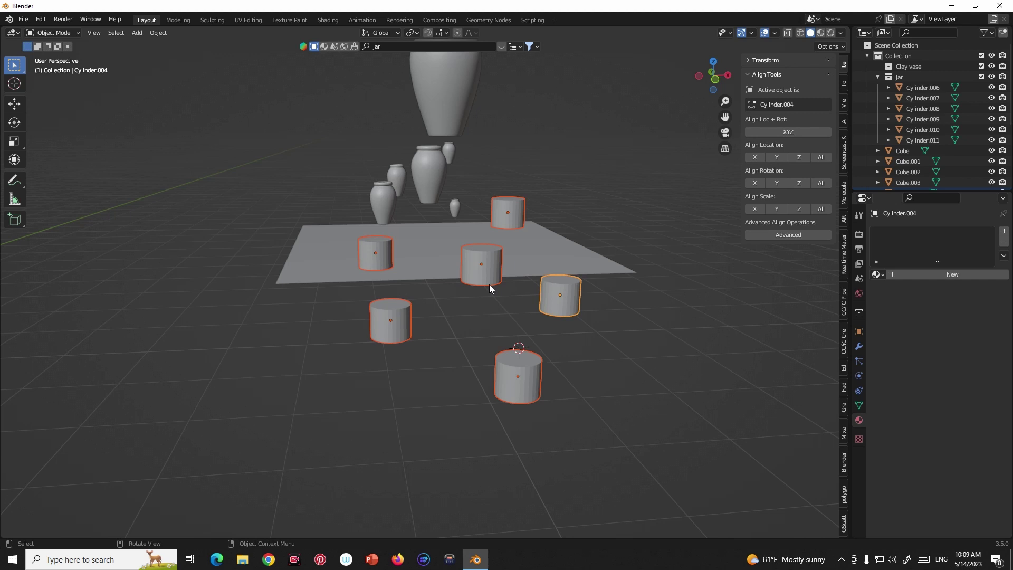
Undo, try matching the cylinders' scale to the large cylinder, then undo again.
{"action": "middle_click_drag", "start_coordinate": [501, 290], "coordinate": [435, 310]}
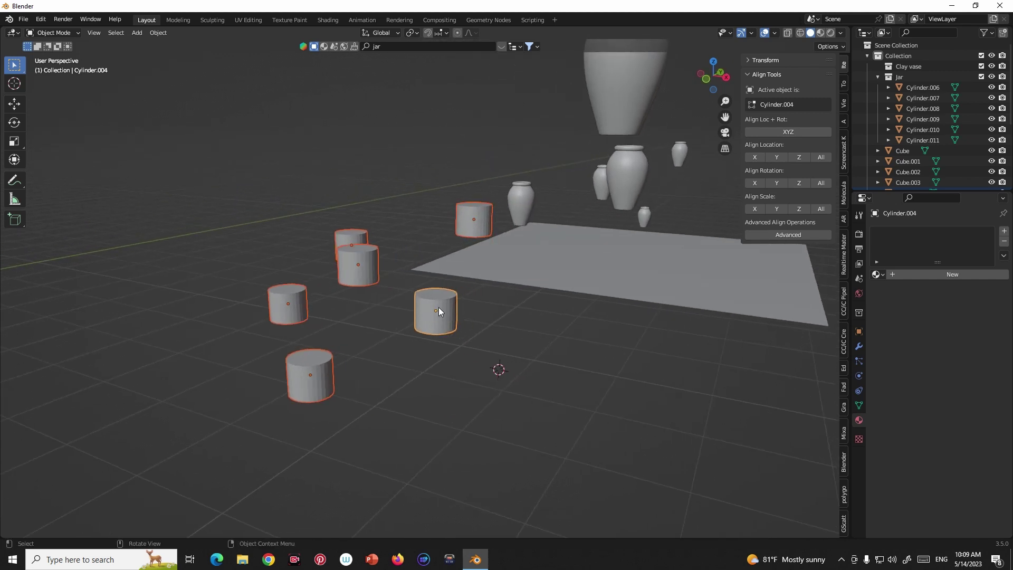
{"action": "mouse_move", "coordinate": [430, 315]}
{"action": "middle_mouse_down"}
{"action": "mouse_move", "coordinate": [399, 305]}
{"action": "mouse_move", "coordinate": [459, 239]}
{"action": "middle_mouse_up"}
{"action": "key", "text": "ctrl+z"}
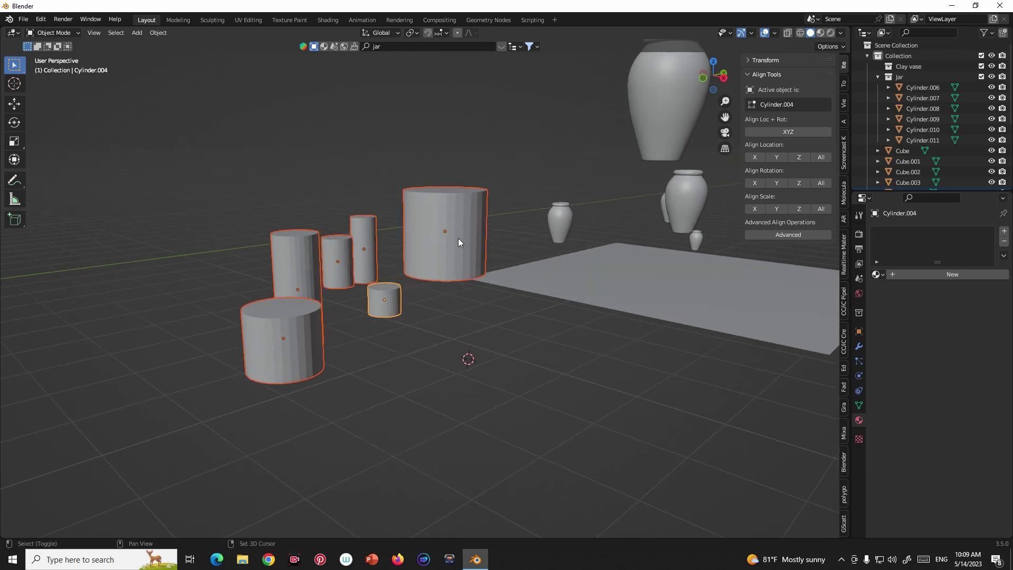
{"action": "left_click", "coordinate": [465, 234], "text": "shift"}
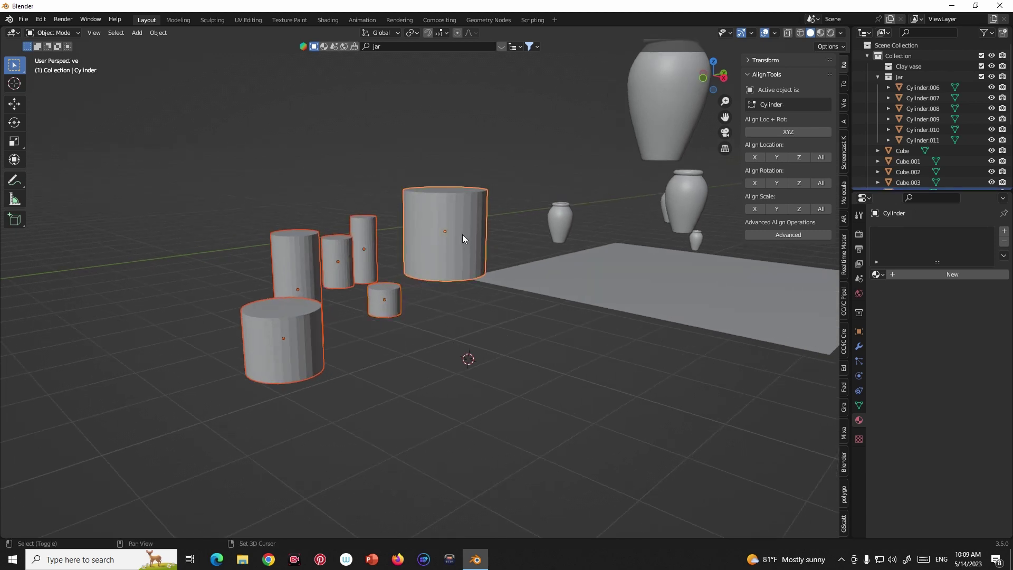
{"action": "left_click", "coordinate": [821, 209]}
{"action": "mouse_move", "coordinate": [410, 329]}
{"action": "middle_mouse_down"}
{"action": "mouse_move", "coordinate": [502, 322]}
{"action": "mouse_move", "coordinate": [400, 326]}
{"action": "mouse_move", "coordinate": [400, 338]}
{"action": "middle_mouse_up"}
{"action": "key", "text": "ctrl+z"}
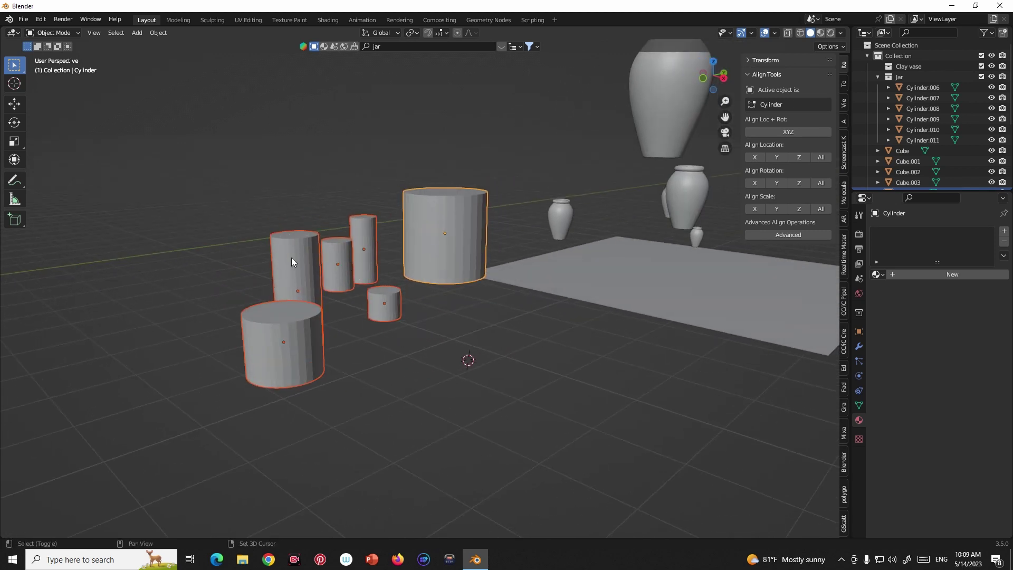
Make the tall cylinder active and scale all selected cylinders to match it.
{"action": "left_click", "coordinate": [292, 258], "text": "shift"}
{"action": "left_click", "coordinate": [820, 209]}
{"action": "mouse_move", "coordinate": [552, 317]}
{"action": "middle_mouse_down"}
{"action": "mouse_move", "coordinate": [495, 336]}
{"action": "mouse_move", "coordinate": [577, 336]}
{"action": "mouse_move", "coordinate": [555, 342]}
{"action": "middle_mouse_up"}
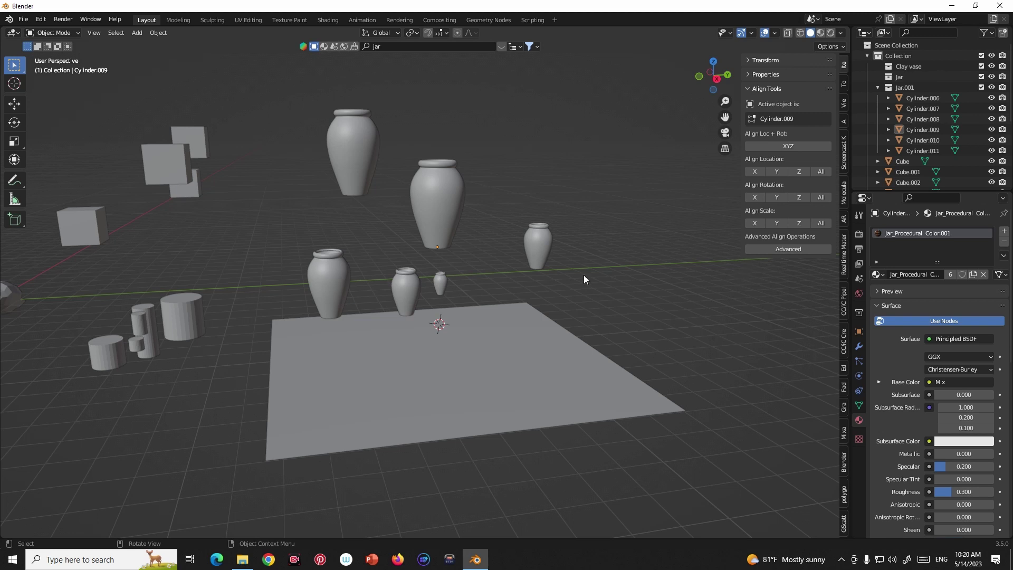
Box-select the six jars, add the plane as active, and align the jars onto it.
{"action": "middle_click_drag", "start_coordinate": [457, 161], "coordinate": [463, 154]}
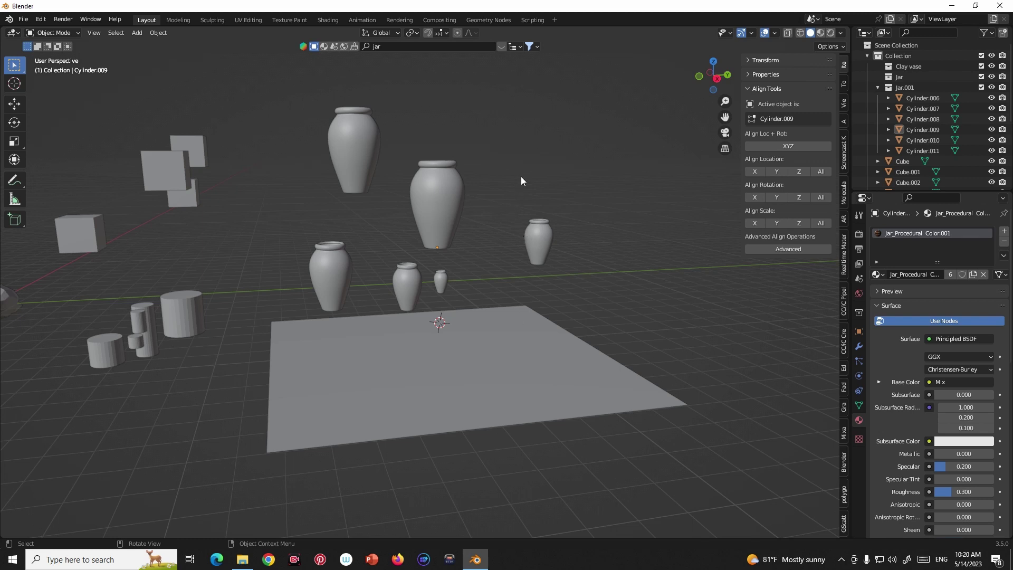
{"action": "left_click_drag", "start_coordinate": [590, 100], "coordinate": [286, 291]}
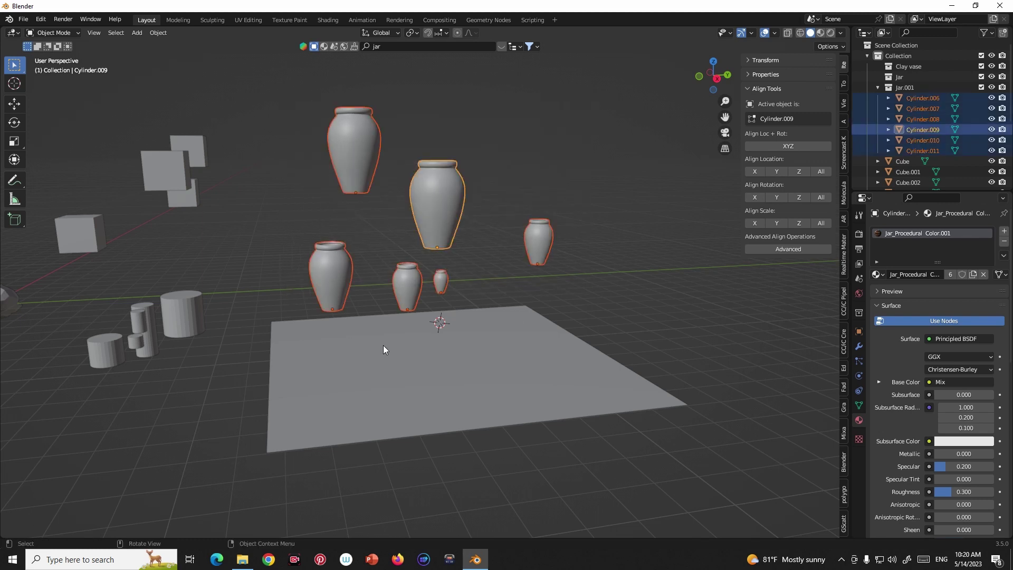
{"action": "left_click", "coordinate": [513, 359], "text": "shift"}
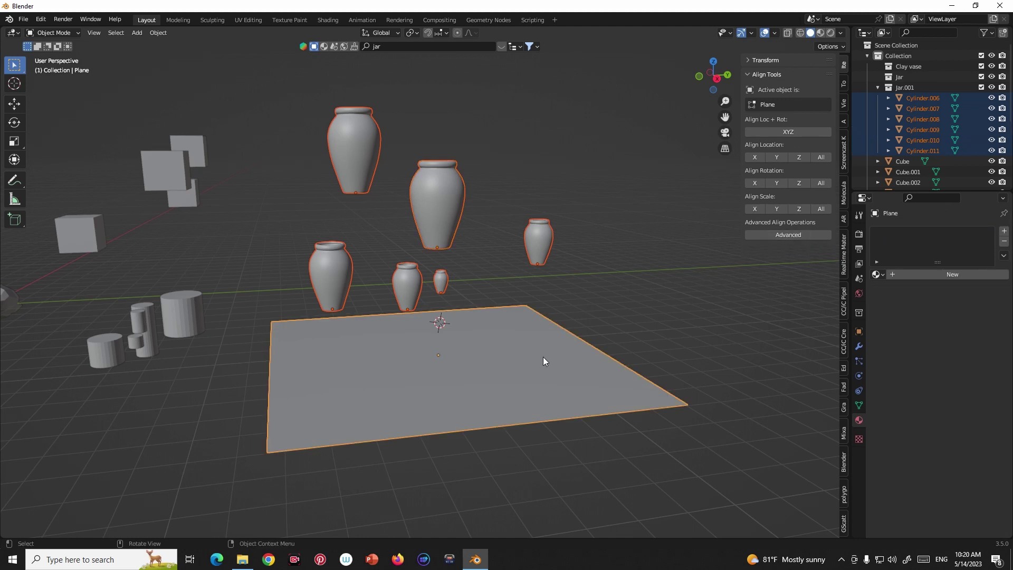
{"action": "left_click", "coordinate": [788, 237]}
{"action": "mouse_move", "coordinate": [596, 326]}
{"action": "middle_mouse_down"}
{"action": "mouse_move", "coordinate": [622, 312]}
{"action": "mouse_move", "coordinate": [610, 307]}
{"action": "middle_mouse_up"}
{"action": "mouse_move", "coordinate": [520, 293]}
{"action": "middle_mouse_down"}
{"action": "mouse_move", "coordinate": [498, 264]}
{"action": "mouse_move", "coordinate": [544, 300]}
{"action": "mouse_move", "coordinate": [388, 301]}
{"action": "mouse_move", "coordinate": [718, 312]}
{"action": "mouse_move", "coordinate": [670, 261]}
{"action": "mouse_move", "coordinate": [358, 268]}
{"action": "middle_mouse_up"}
{"action": "left_click", "coordinate": [647, 269]}
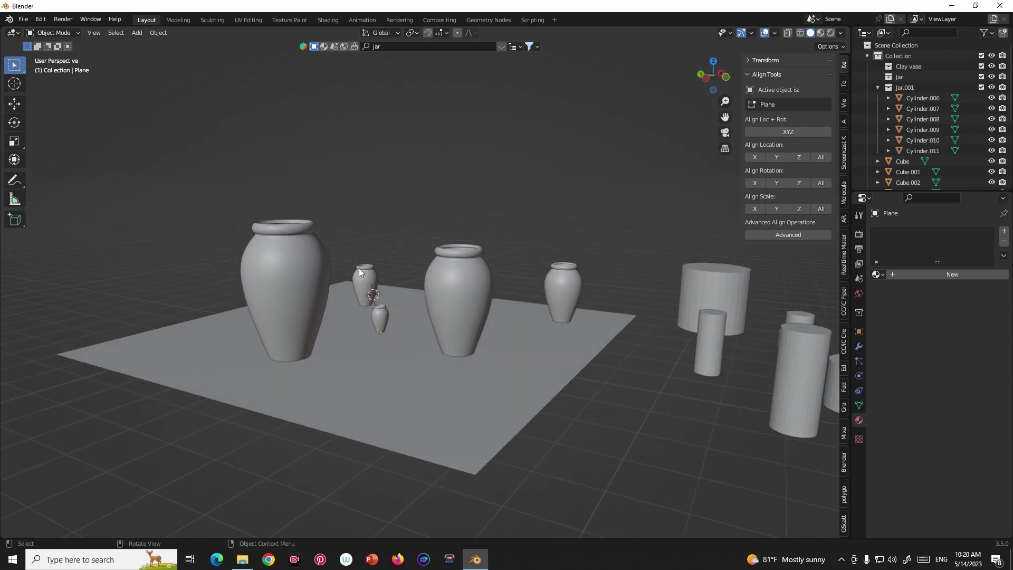